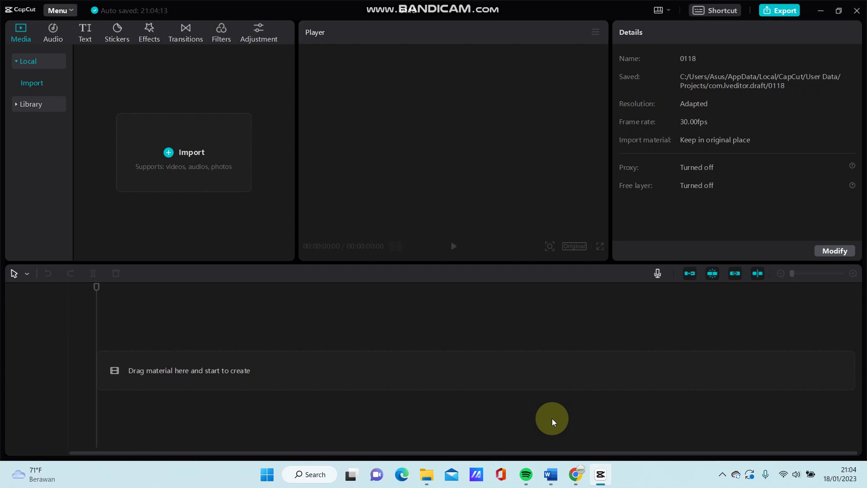
Step: Import 'WhatsApp Video 2023-01-14 at 08.17.39' from Downloads and drag it onto the timeline
click(175, 154)
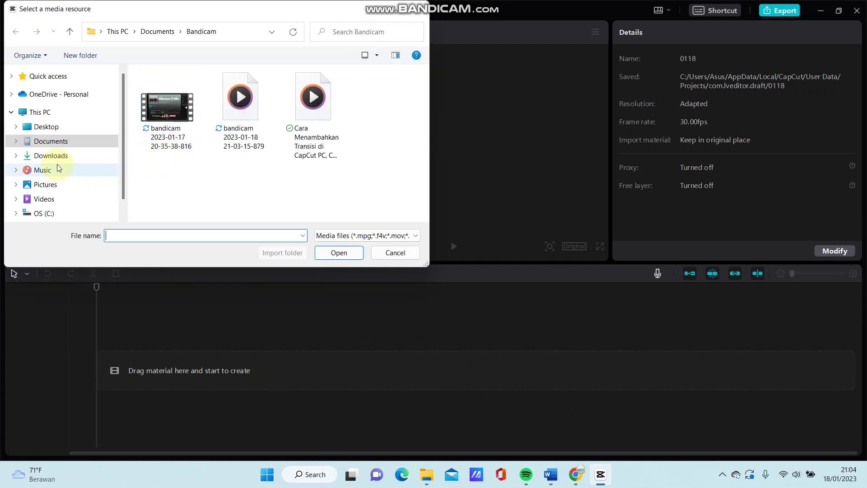
click(55, 158)
click(158, 156)
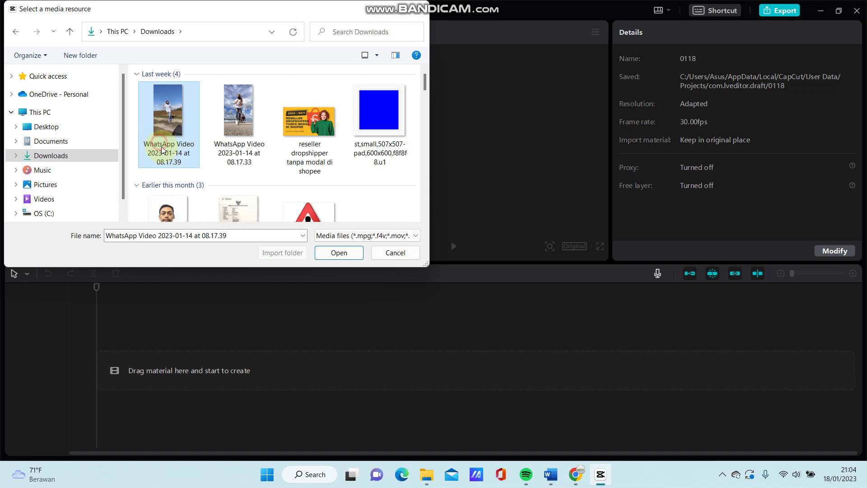
click(319, 253)
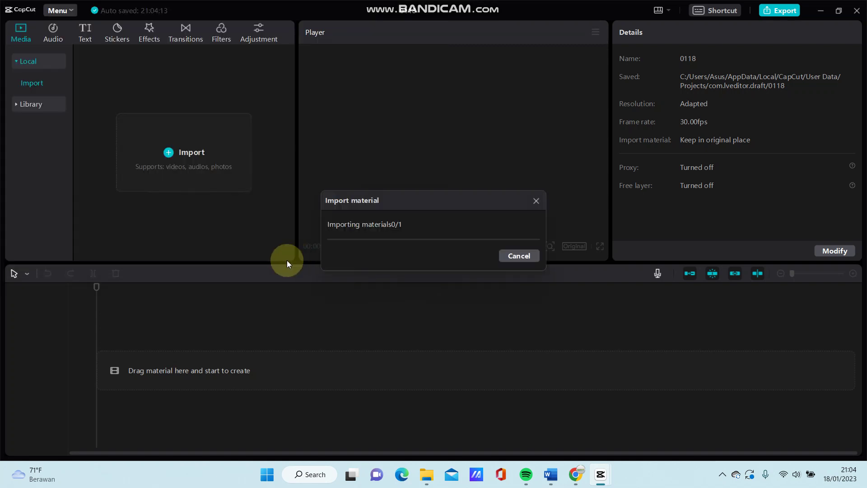
drag(113, 115, 102, 369)
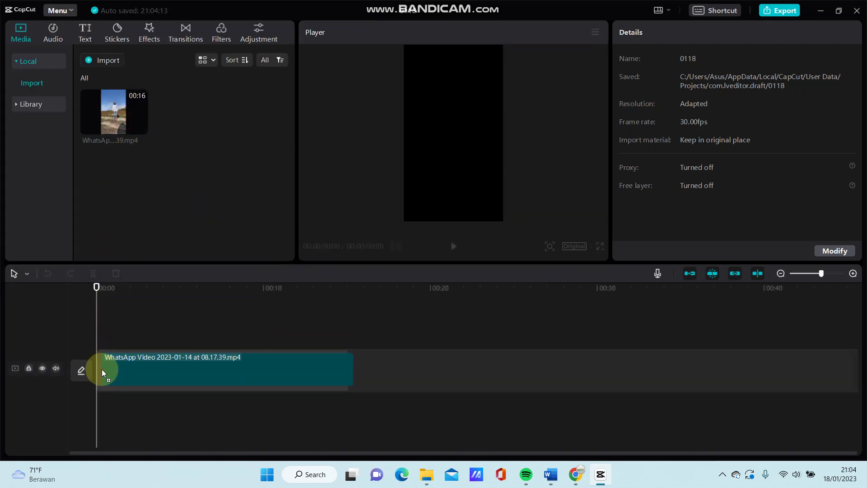
Step: Mute the clip's audio and add Position & Size keyframes at 00:00 and 15:02
click(55, 369)
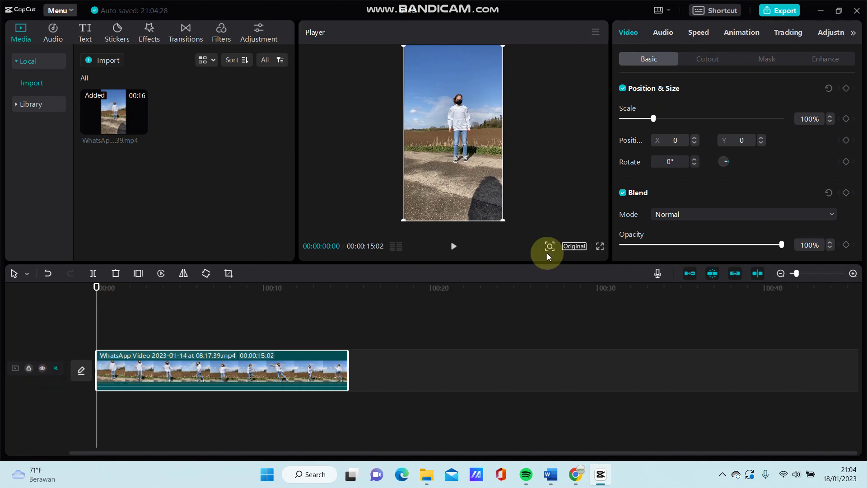
click(846, 88)
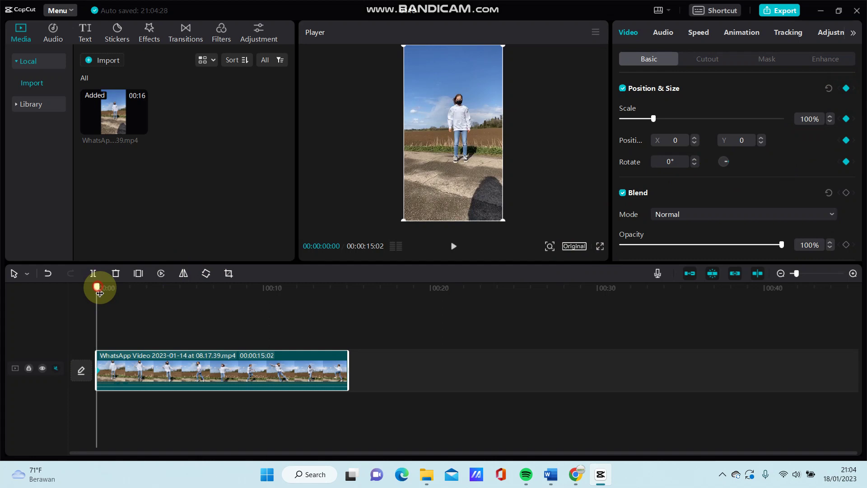
click(373, 324)
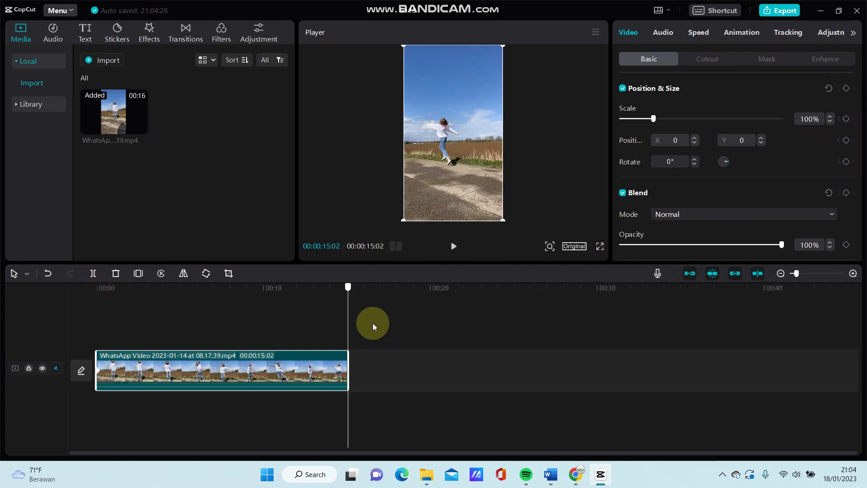
click(846, 88)
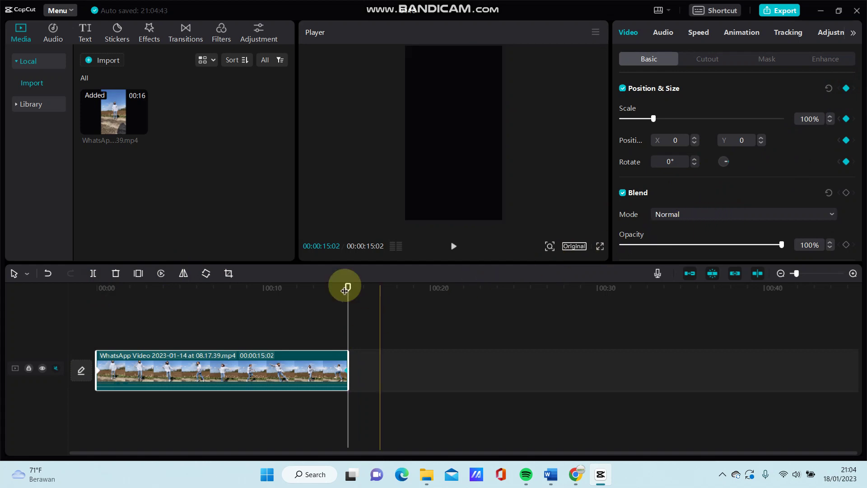
click(215, 305)
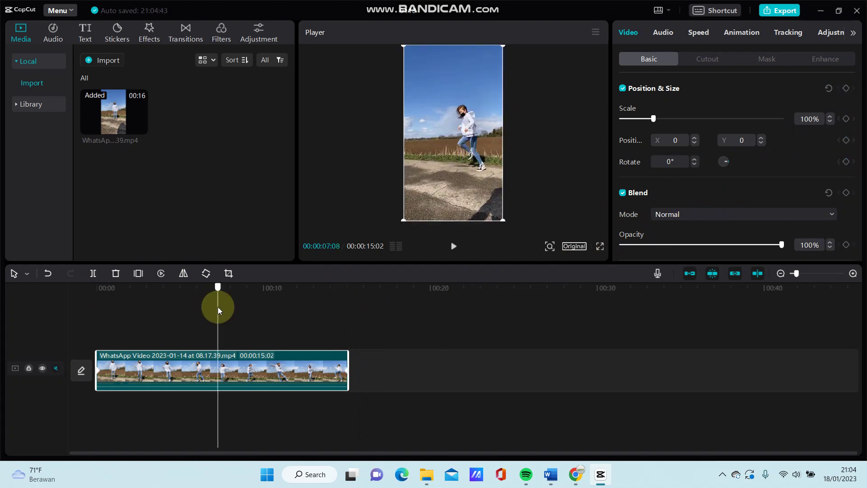
Step: Add Position & Size keyframes at about 7 seconds, 10 seconds and just under 2 seconds
click(846, 88)
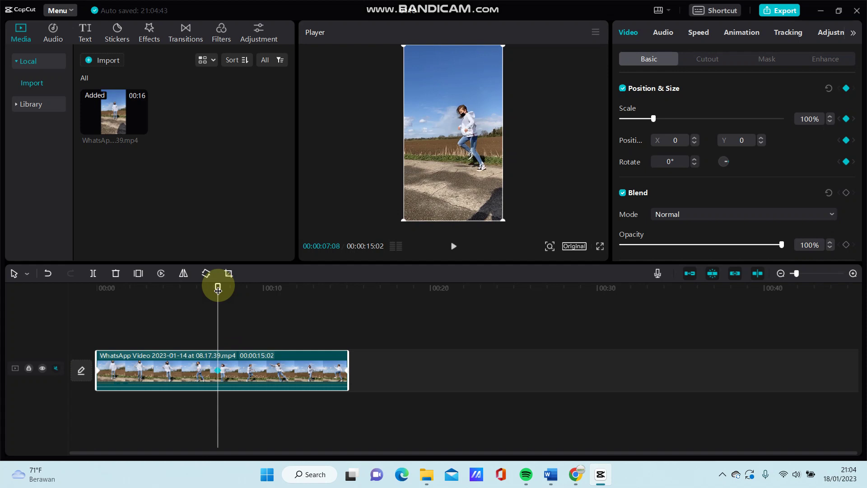
drag(219, 287, 155, 296)
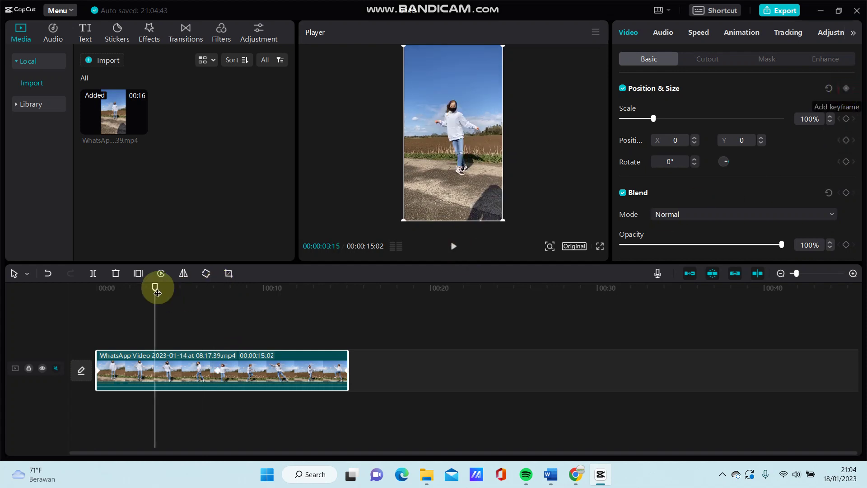
drag(293, 321, 279, 324)
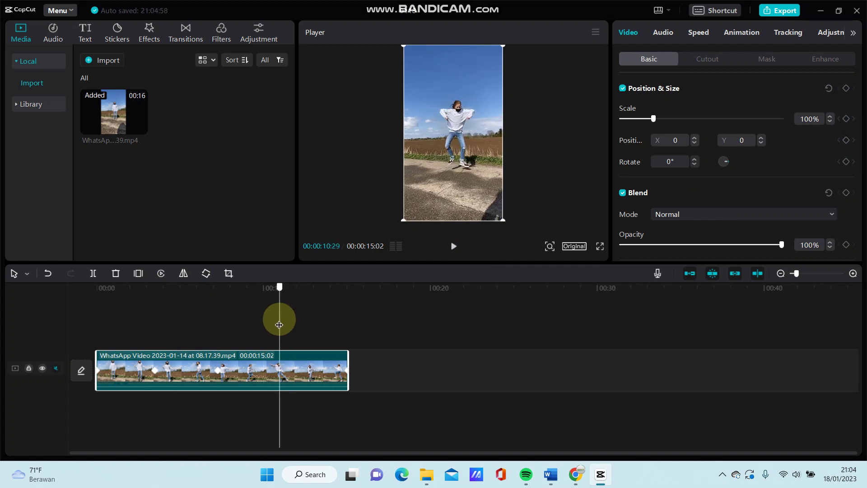
click(846, 88)
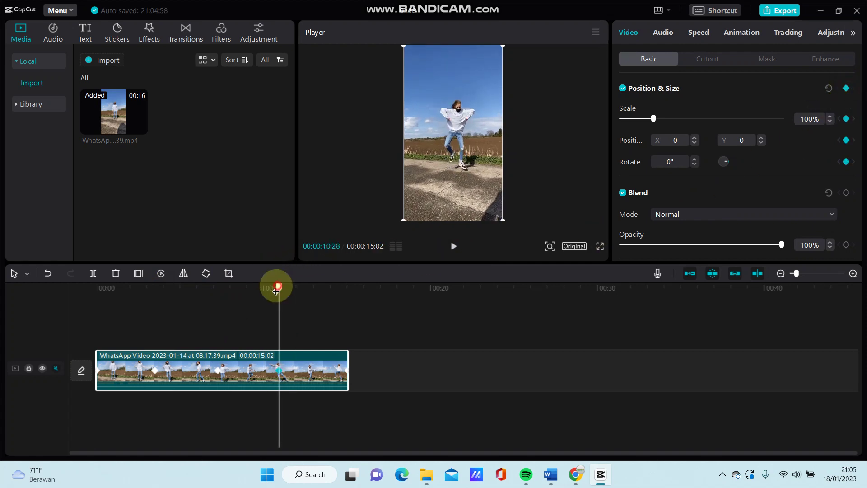
click(126, 321)
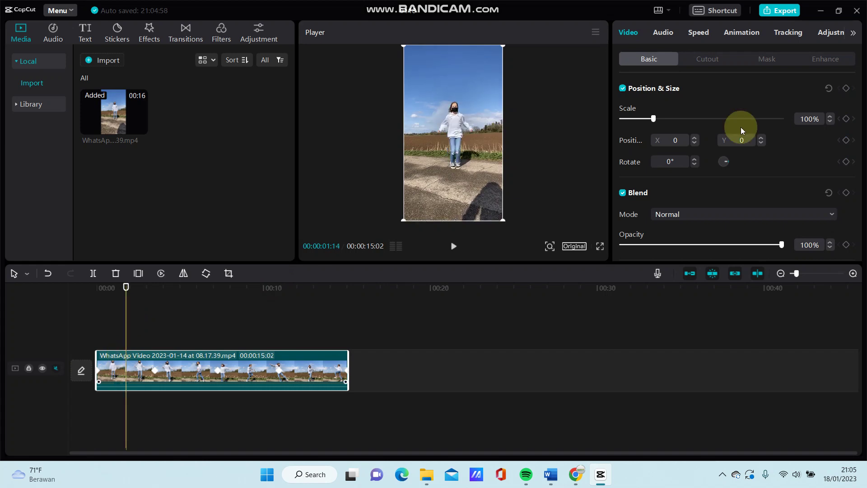
click(846, 88)
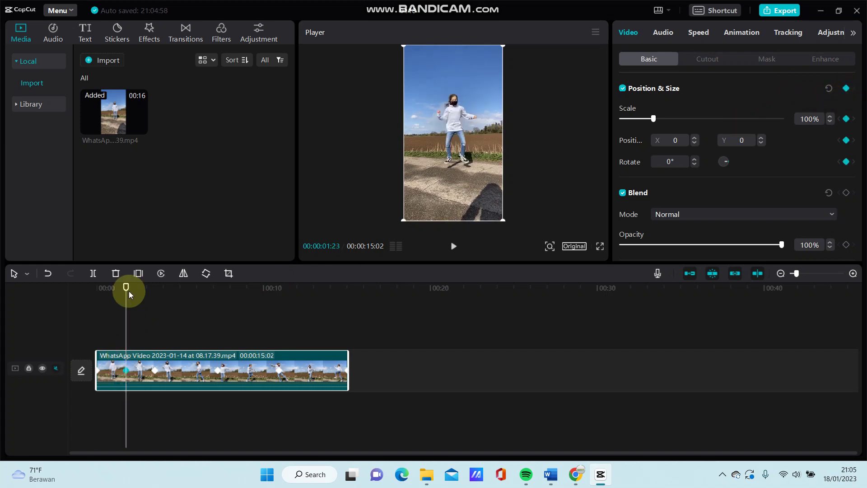
Step: Add Position & Size keyframes at about 5 seconds and at 9:01
mouse_move(128, 293)
mouse_down()
mouse_move(180, 302)
mouse_move(184, 312)
mouse_move(184, 304)
mouse_up()
click(844, 89)
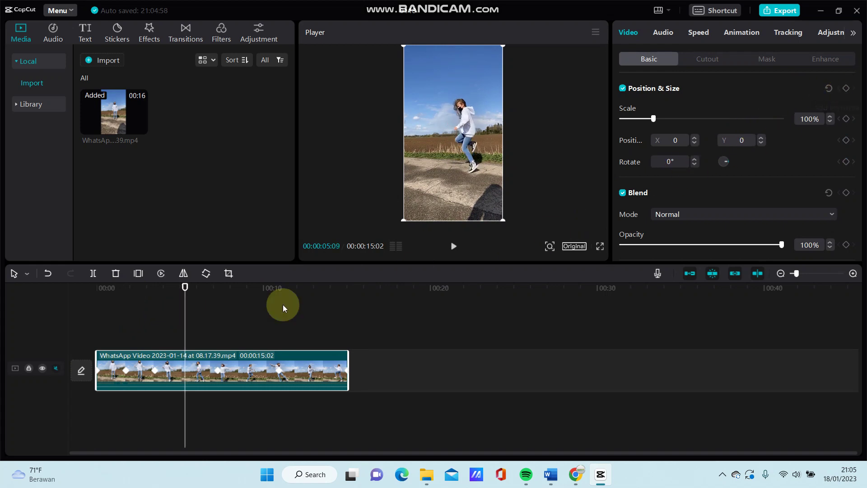
click(846, 88)
drag(186, 291, 248, 308)
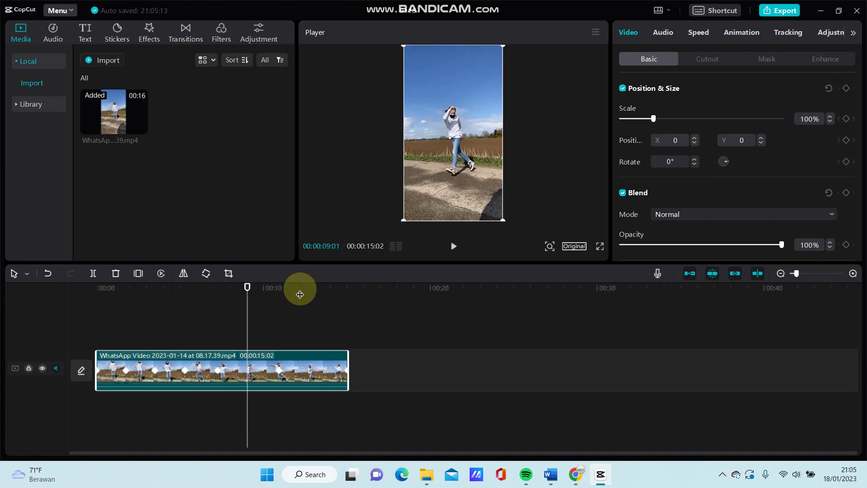
click(846, 88)
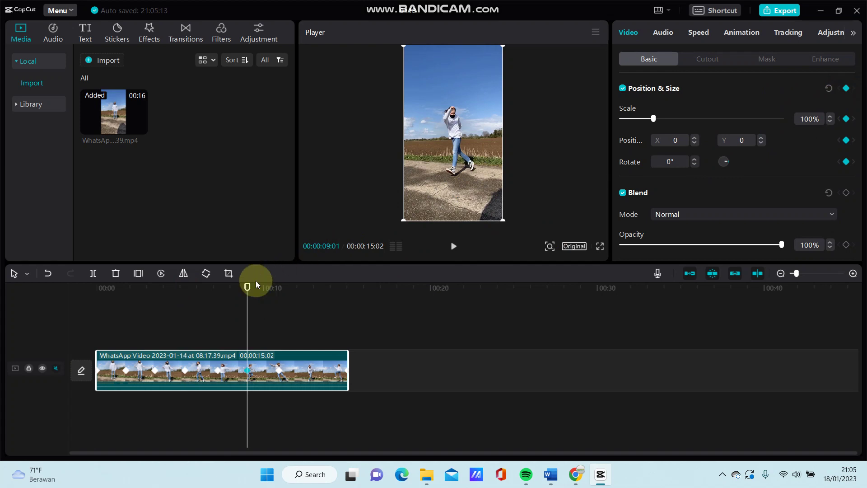
drag(246, 286, 306, 298)
click(846, 89)
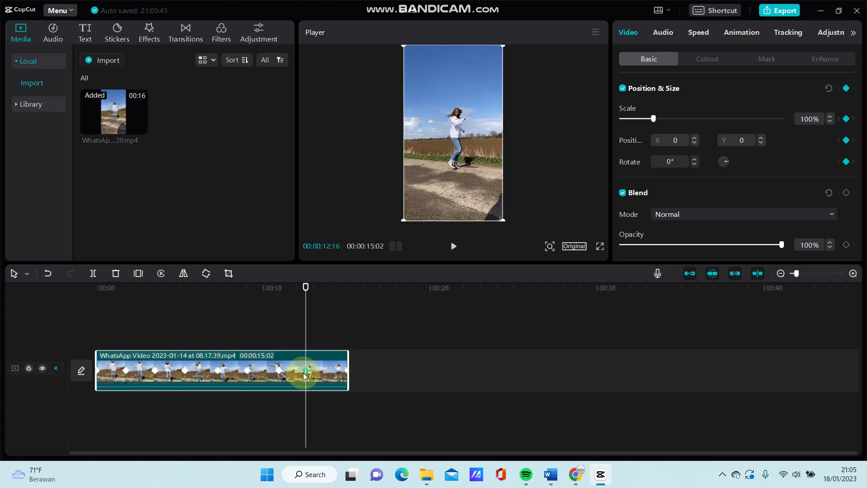
Step: Change the Scale value from 100% to 300% at the 1:23, 5:09 and 9:01 keyframes
click(128, 371)
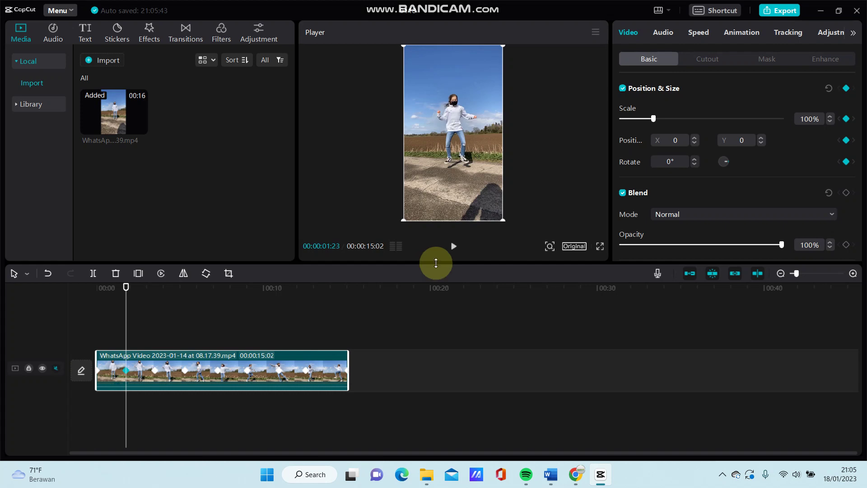
click(807, 119)
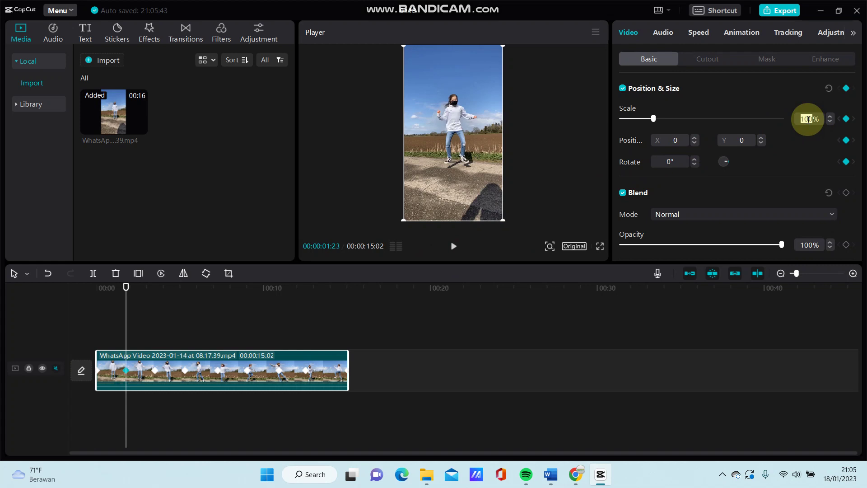
text(300)
click(188, 372)
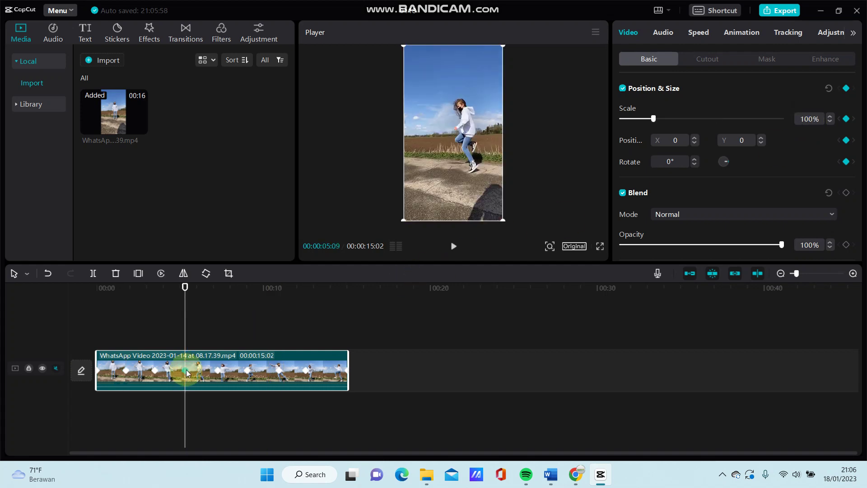
click(804, 119)
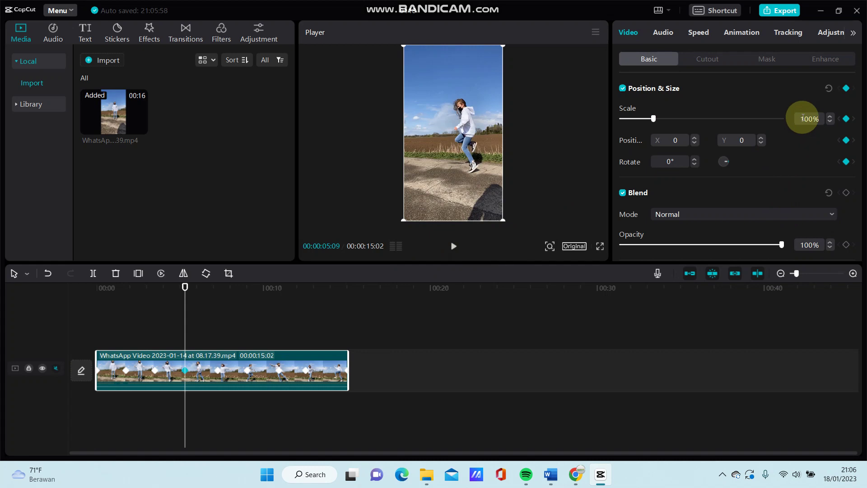
text(300)
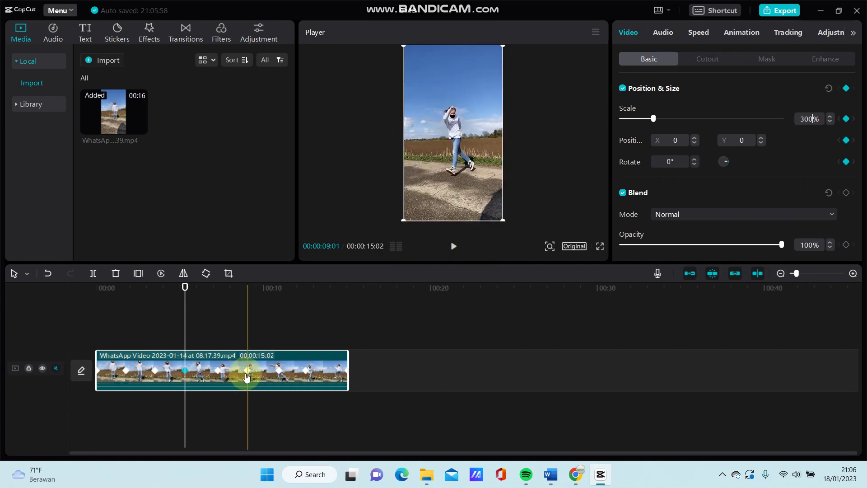
click(246, 377)
click(807, 119)
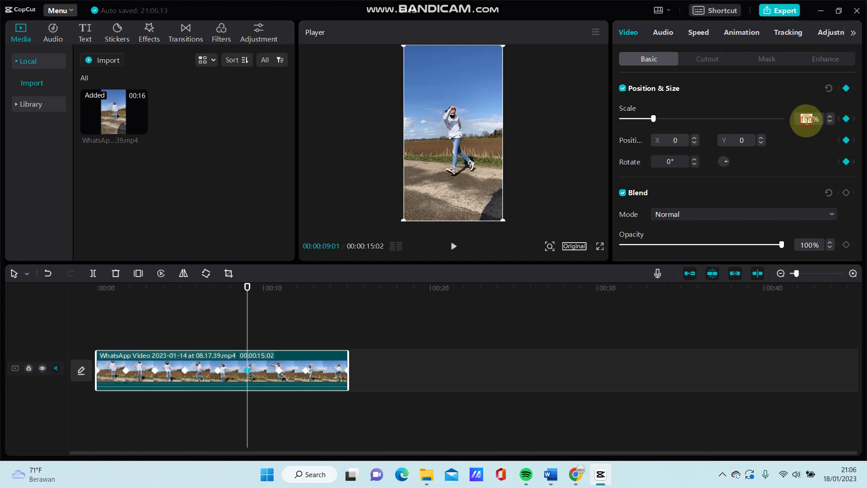
text(300)
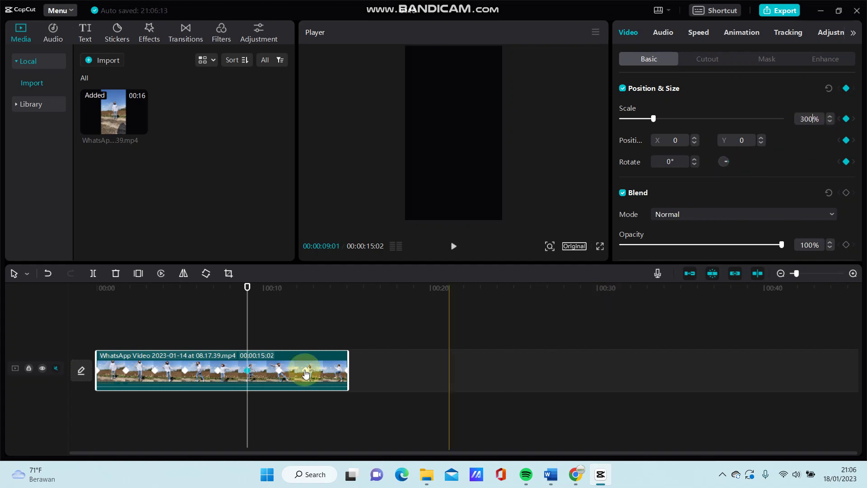
key(Return)
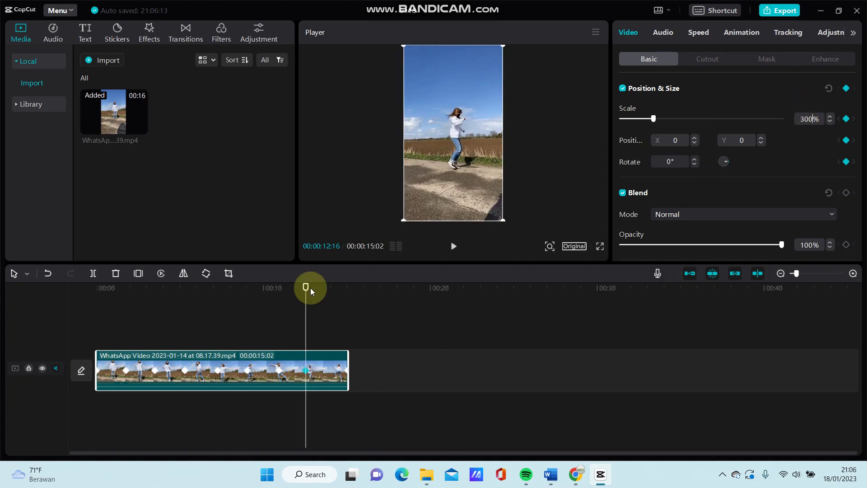
click(95, 323)
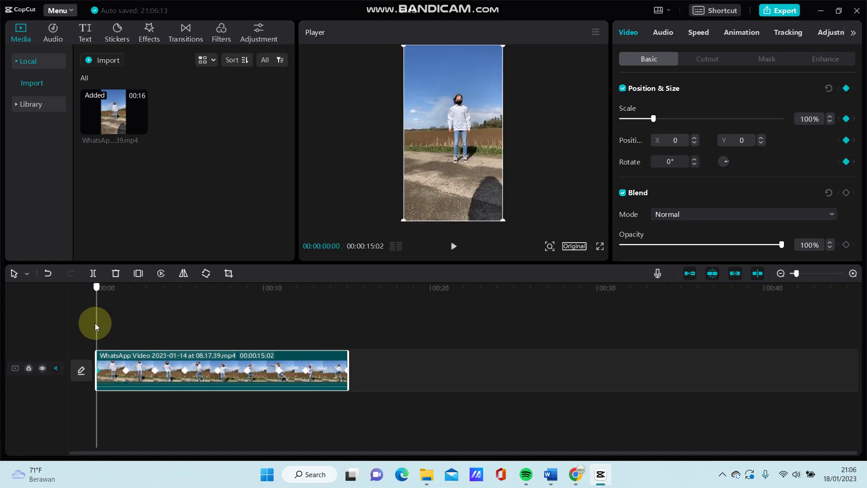
click(125, 324)
click(155, 335)
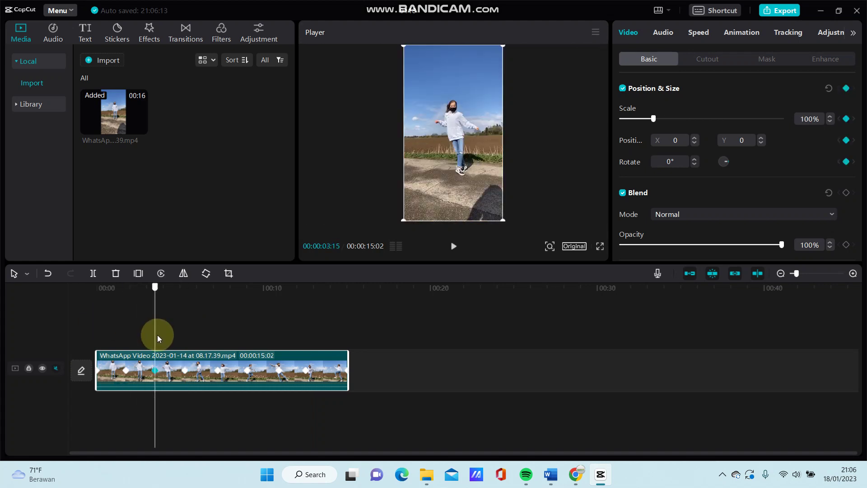
click(128, 342)
click(183, 357)
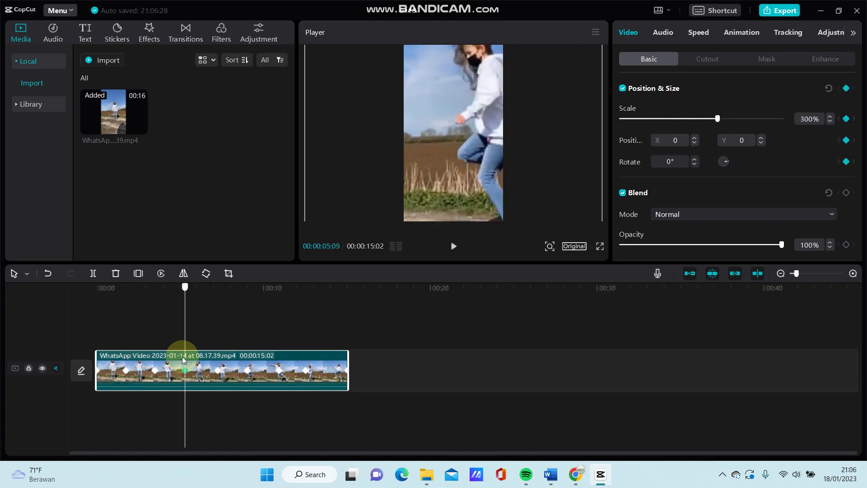
click(86, 359)
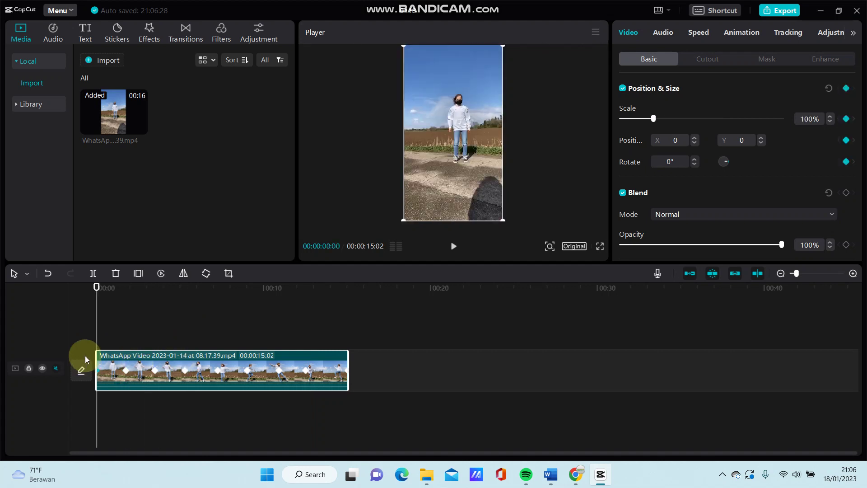